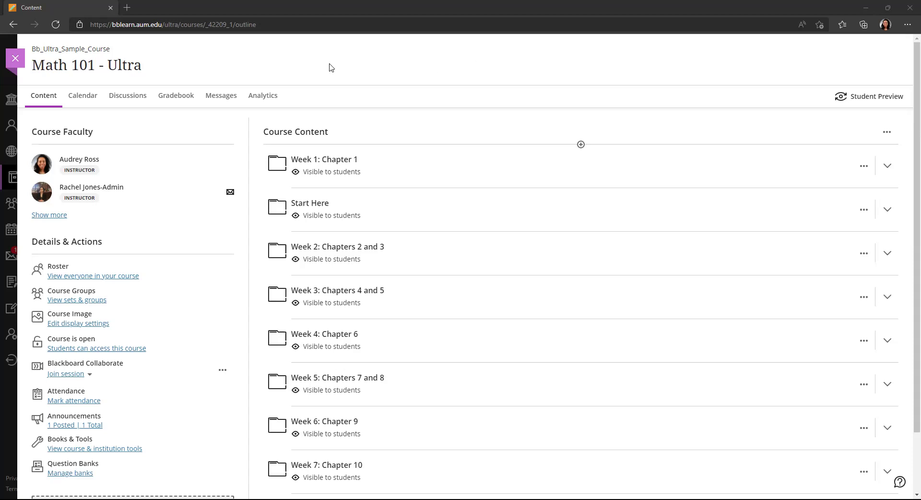
Open the Math 101 gradebook and drag the Total item back to the top of the list
left_click(53, 95)
left_click(192, 87)
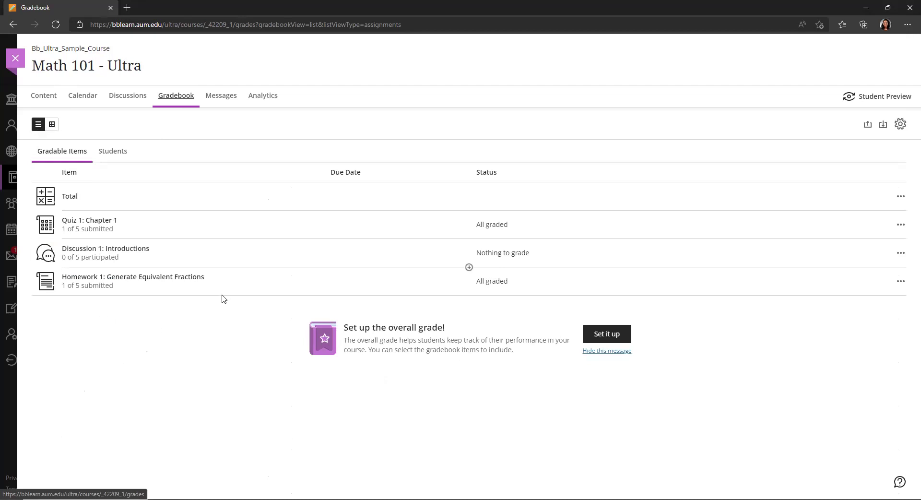
mouse_move(171, 186)
left_click(901, 198)
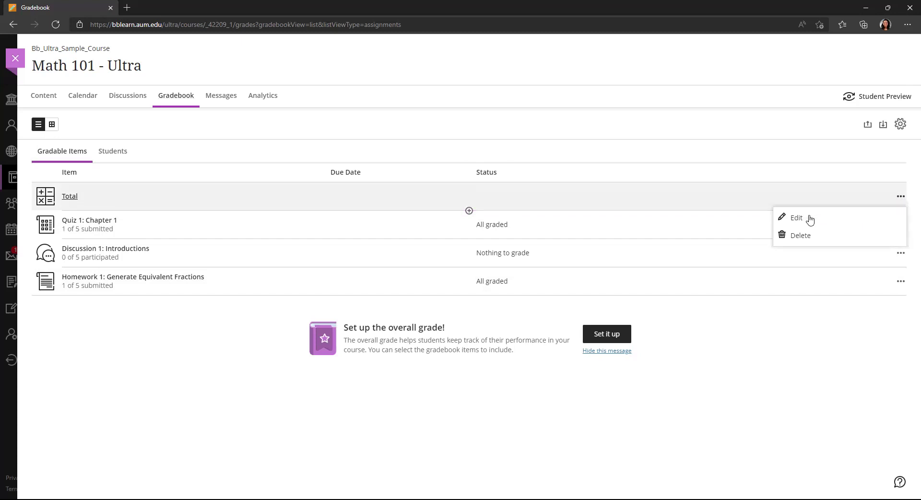
left_click(900, 253)
left_click(870, 339)
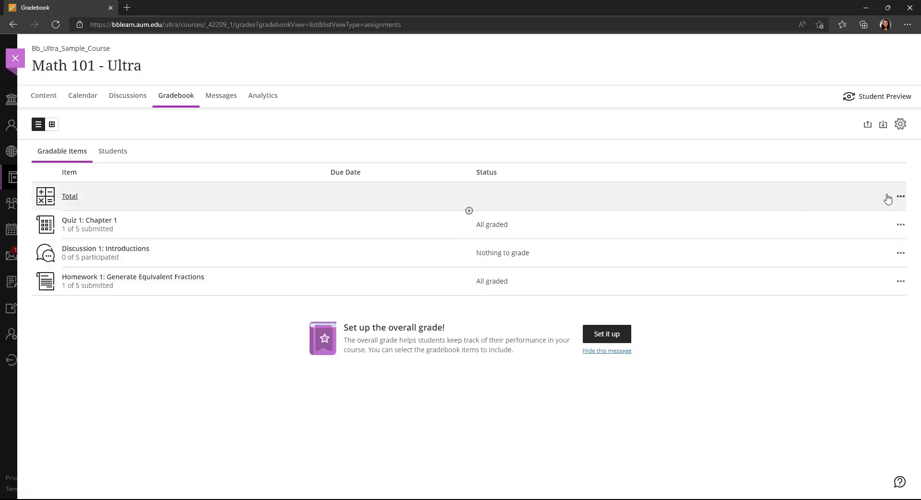
mouse_move(882, 199)
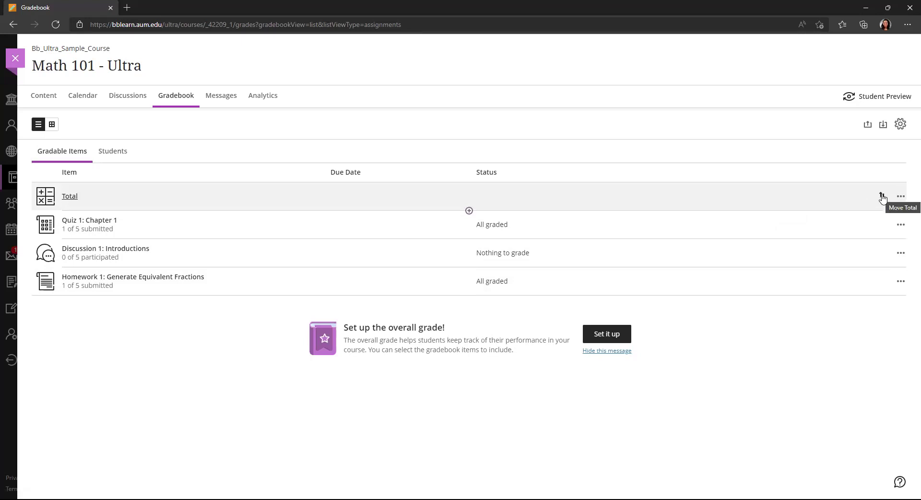
left_click_drag(882, 197, 883, 296)
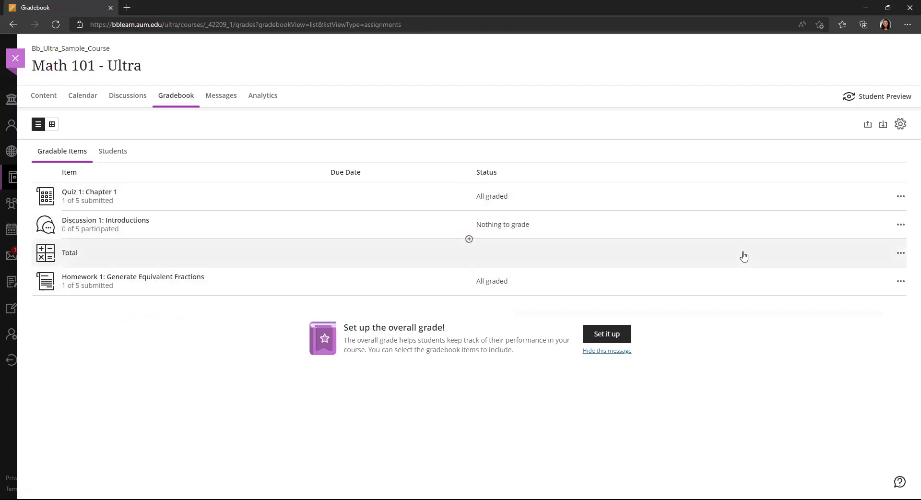
left_click_drag(881, 255, 886, 192)
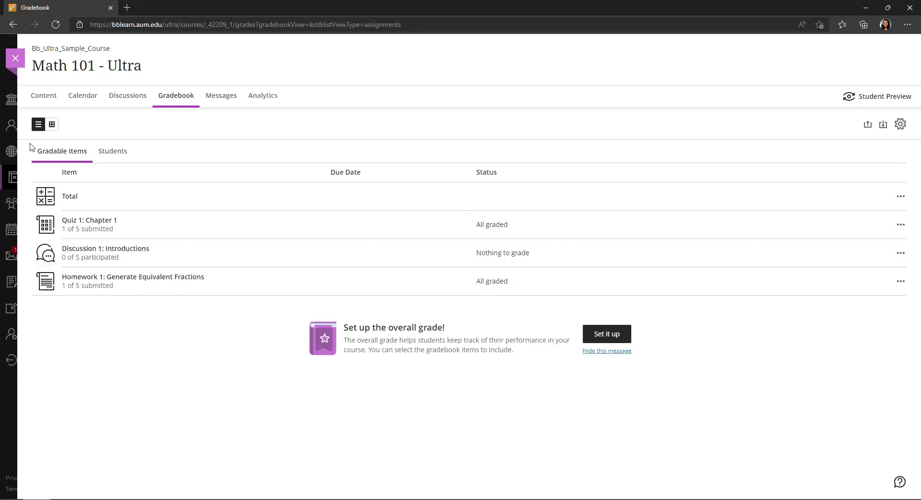
left_click(52, 126)
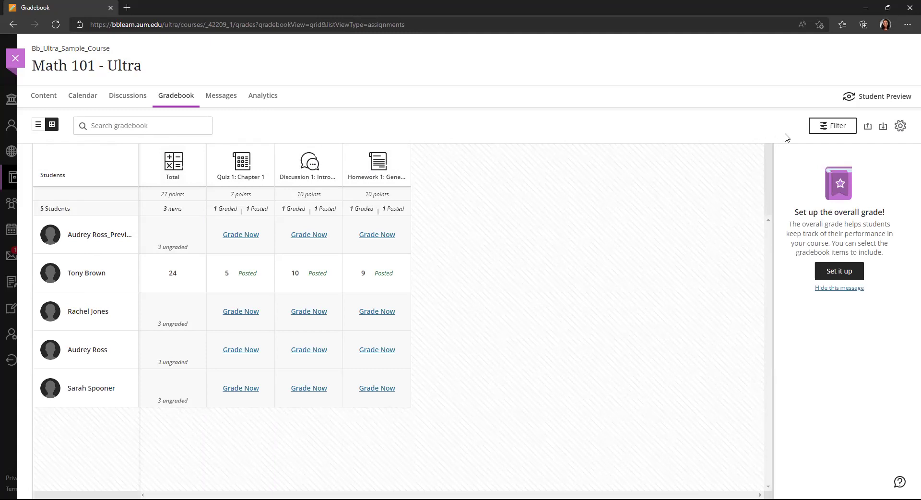
left_click(824, 133)
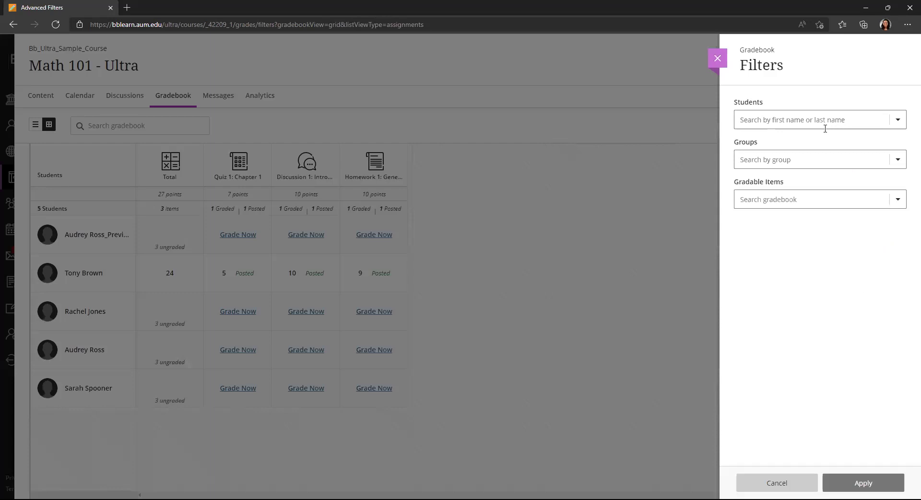
left_click(899, 120)
left_click(899, 121)
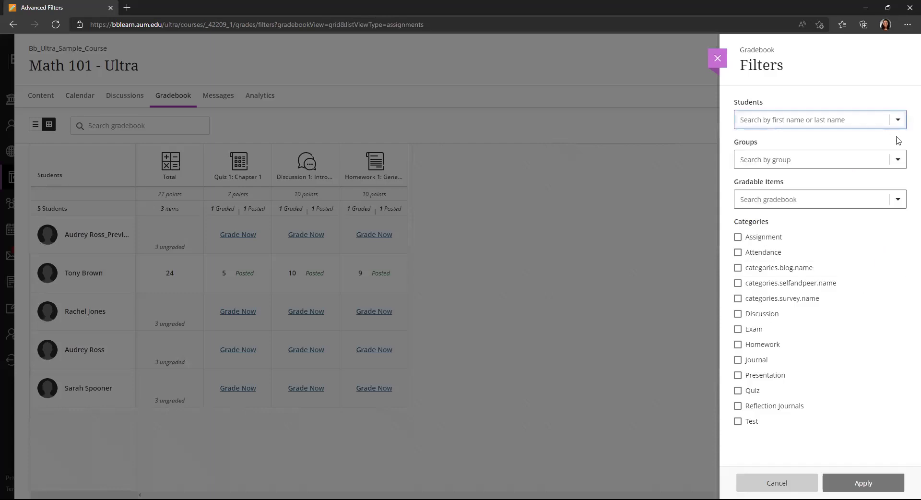
left_click(898, 161)
left_click(898, 160)
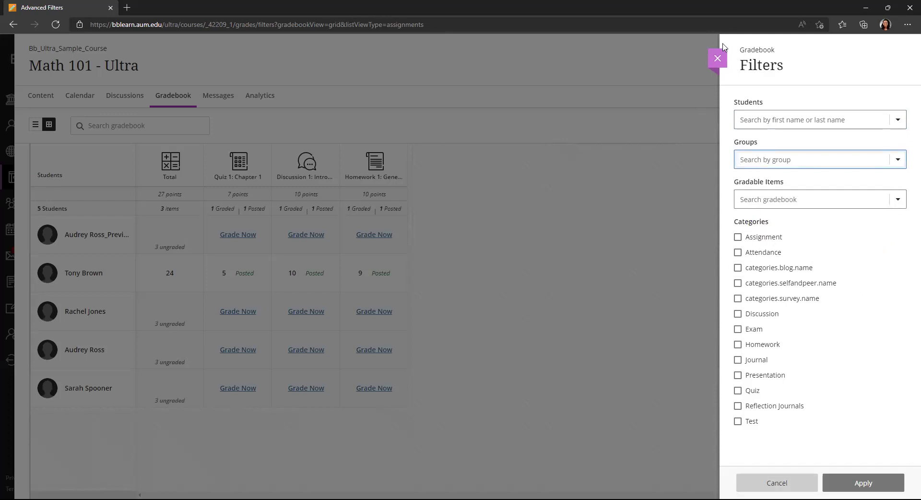
left_click(717, 61)
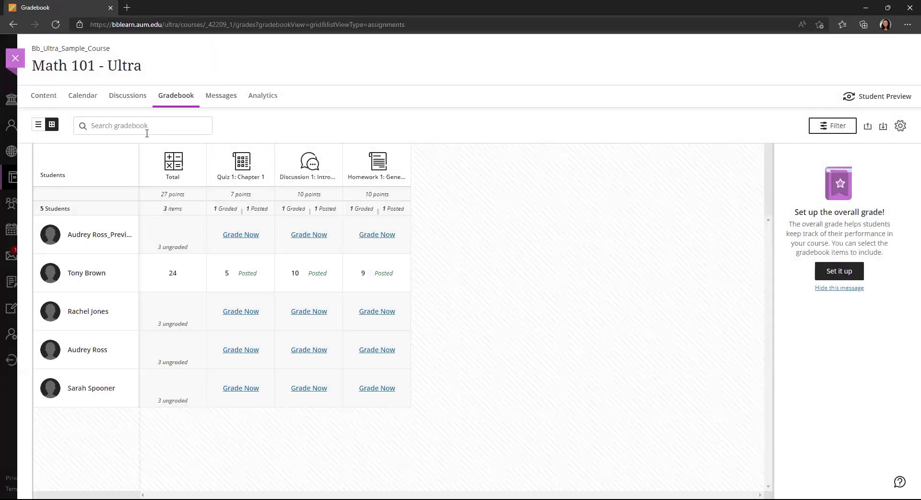
left_click(39, 126)
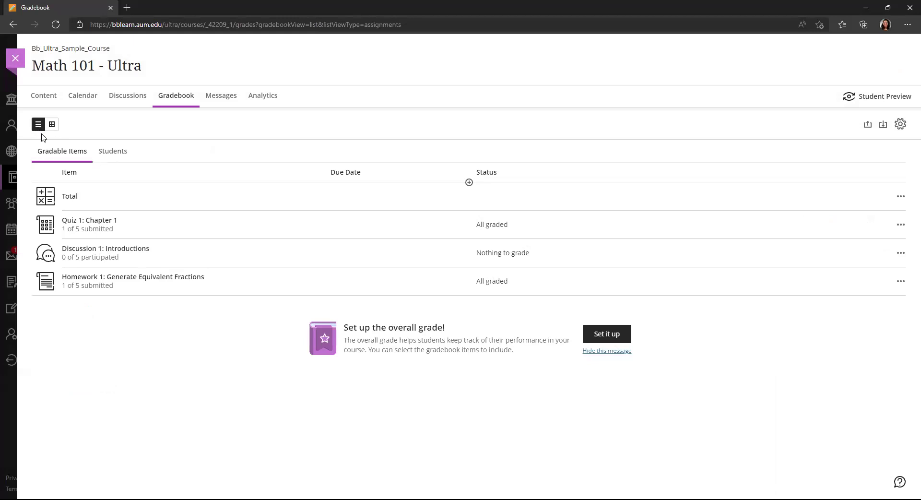
left_click(114, 153)
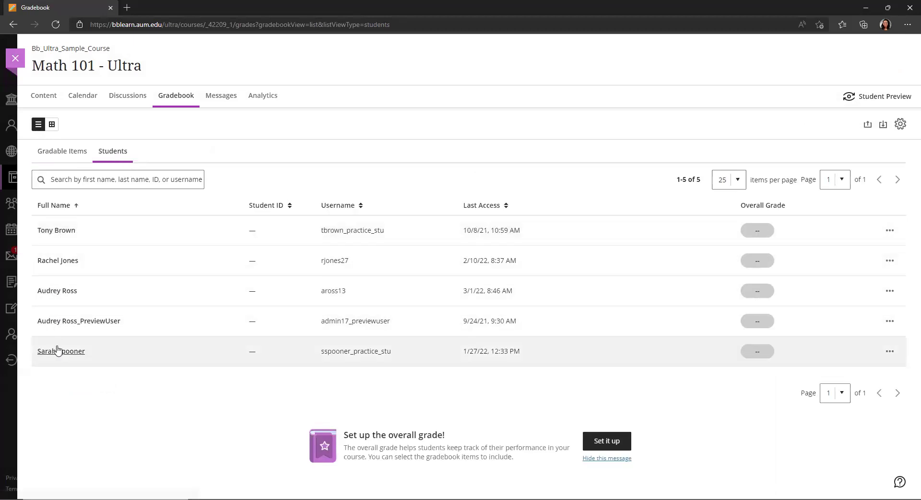
left_click(54, 232)
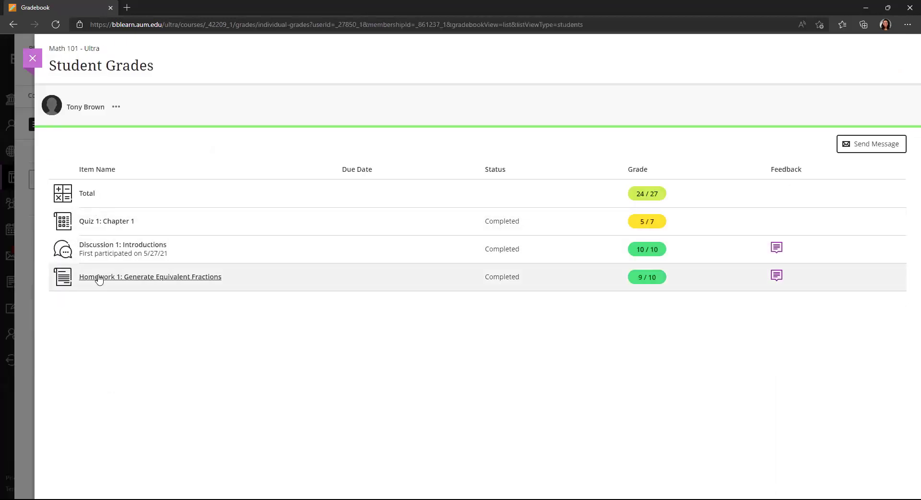
left_click(33, 58)
left_click(96, 179)
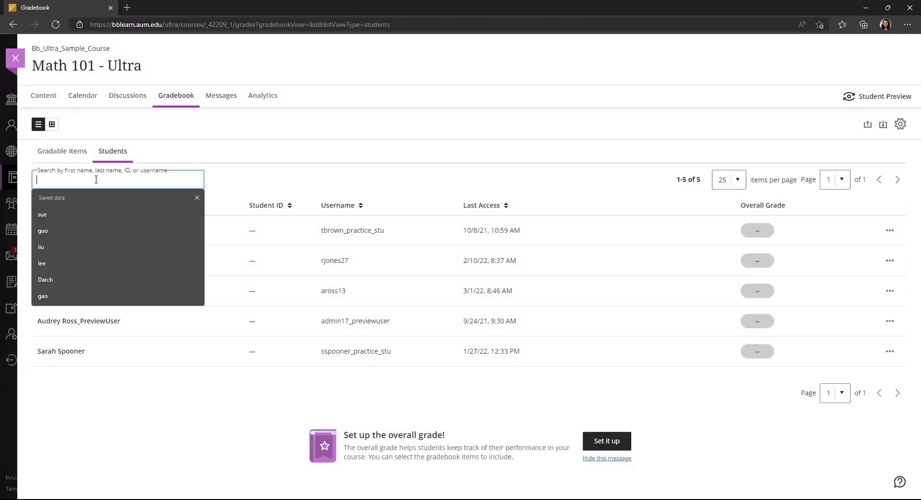
type("tony")
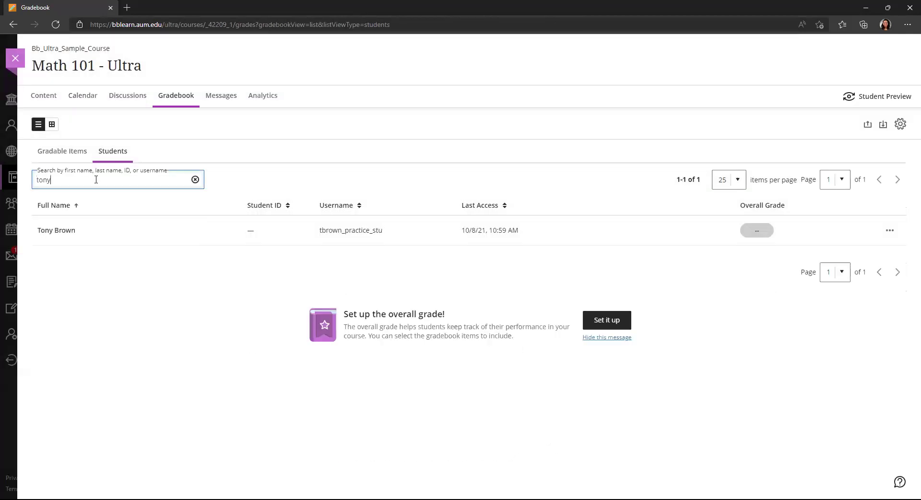
left_click(71, 237)
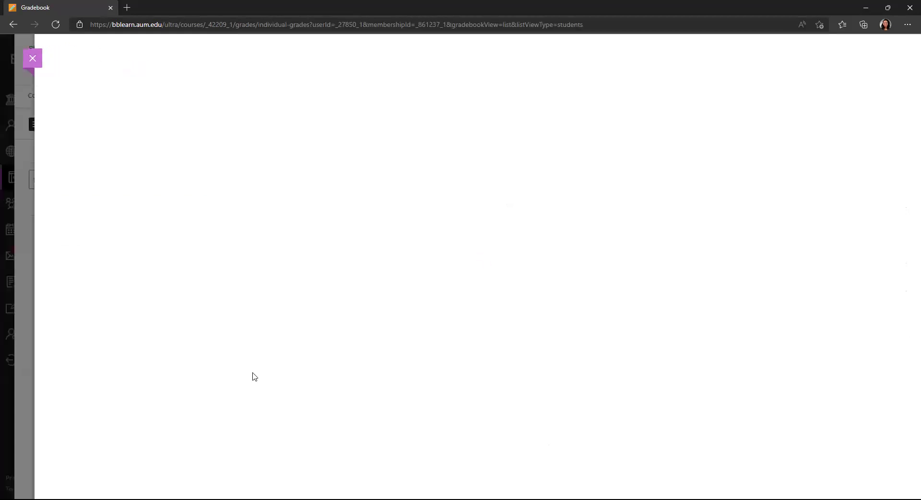
left_click(32, 58)
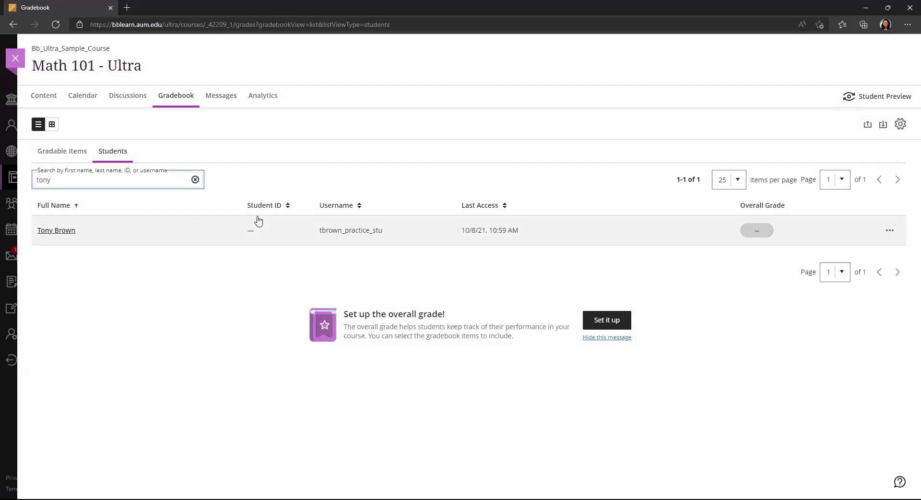
left_click(195, 180)
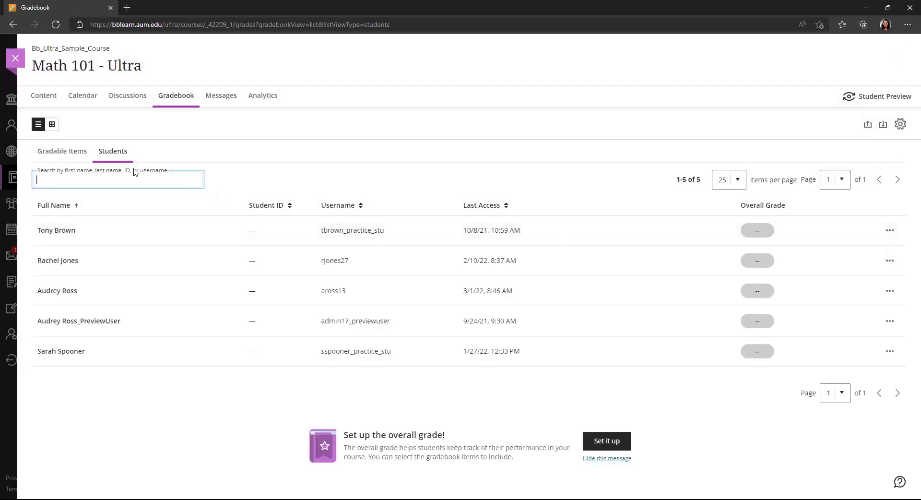
left_click(68, 150)
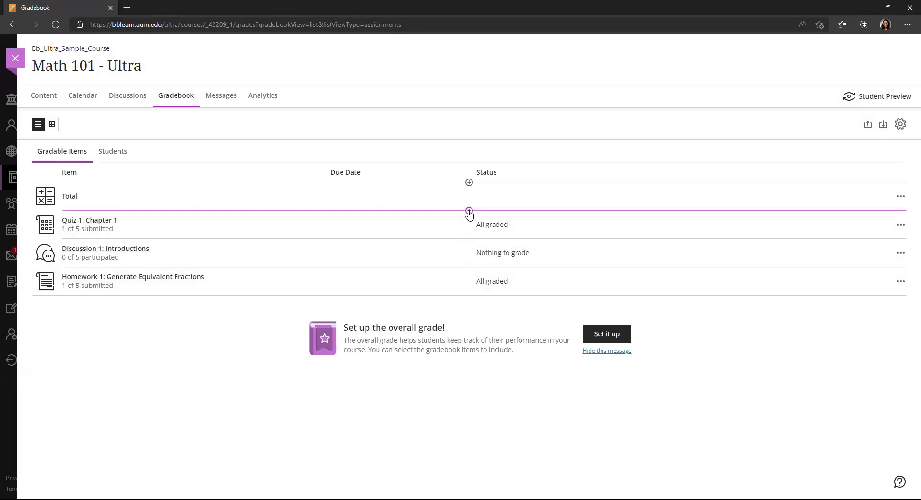
Bring up the Add Item, Add Calculation and Add Attendance choices on the line below Total
left_click(469, 211)
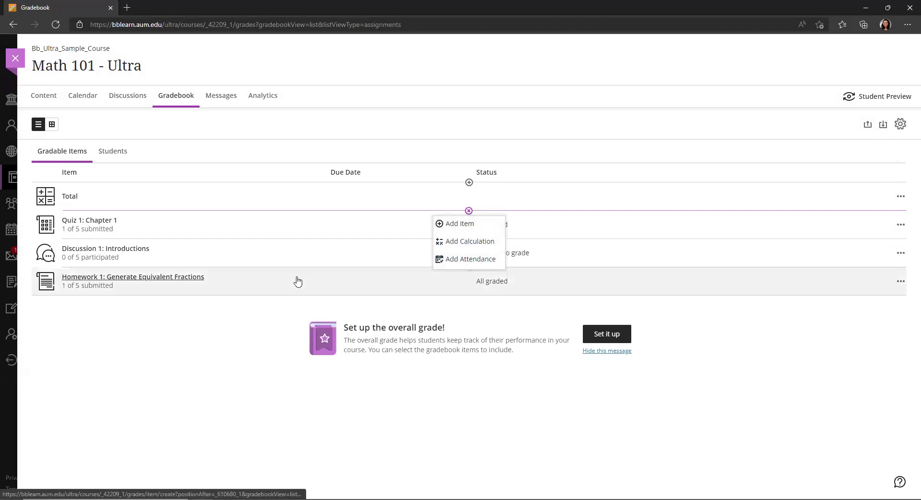
left_click(131, 329)
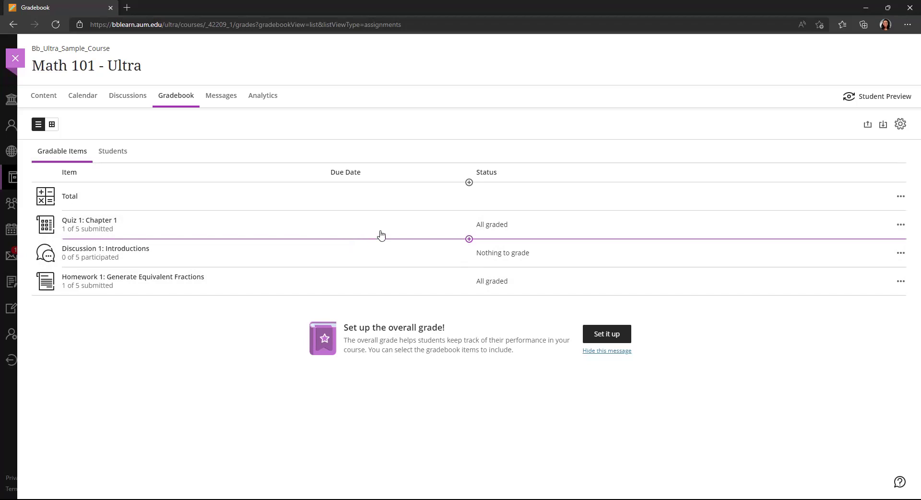
left_click(469, 211)
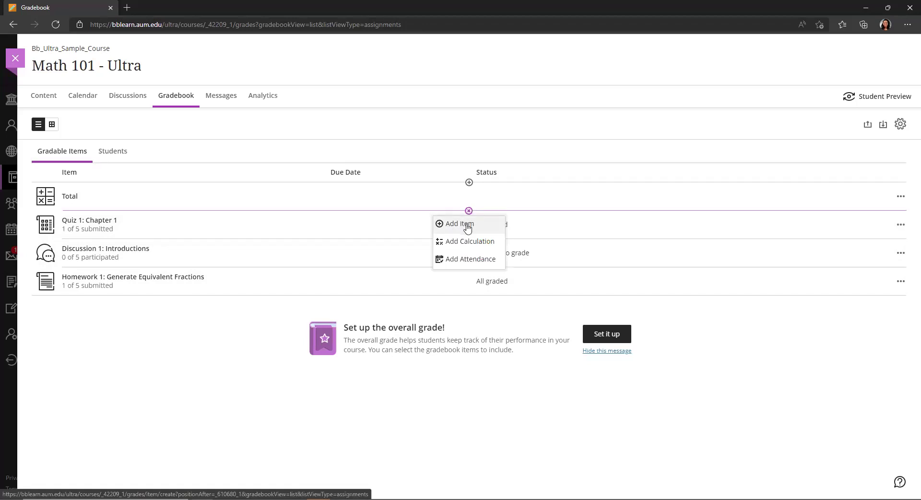
Create a gradable item titled 'Report 1' in the Assignment category, worth 100 points, and save it
left_click(468, 227)
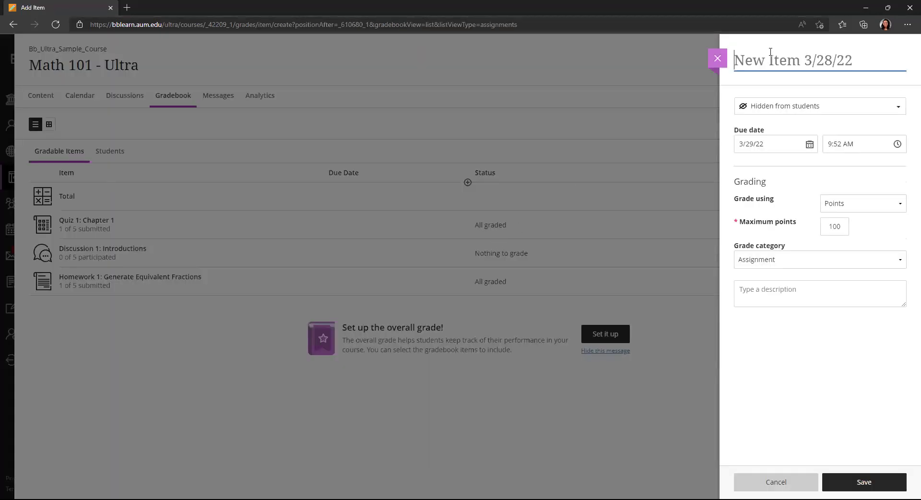
left_click(770, 51)
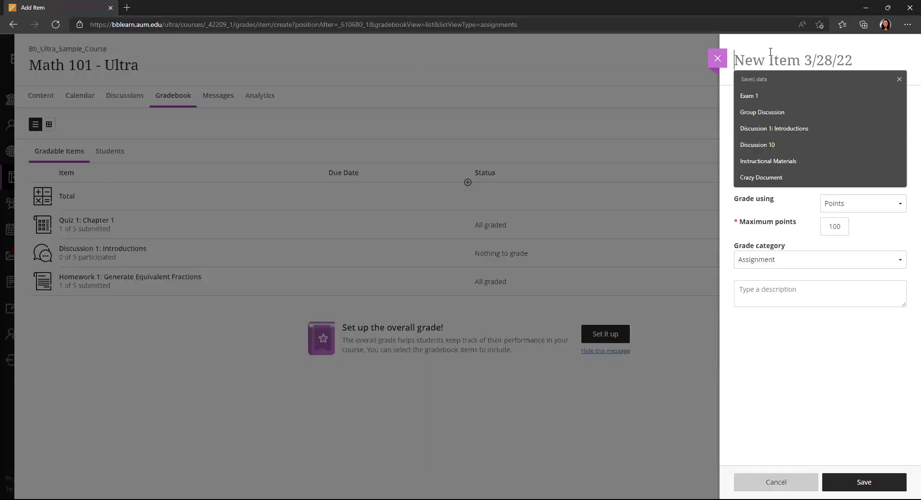
type("R")
type("o")
key("BackSpace")
type("eop")
key("BackSpace")
key("BackSpace")
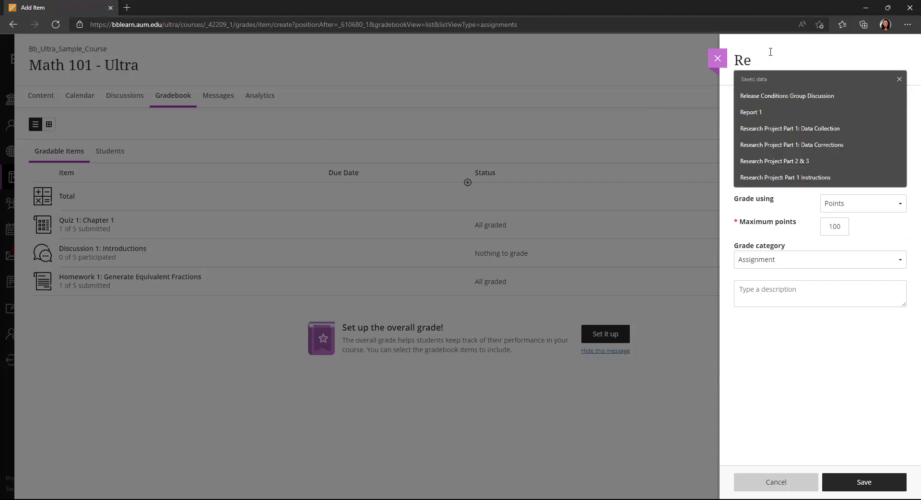
type("port 1")
left_click(822, 92)
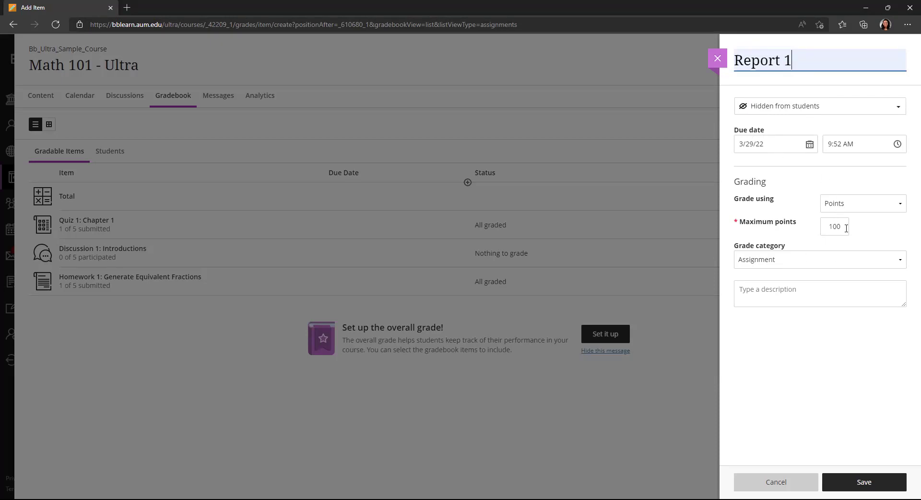
left_click(757, 262)
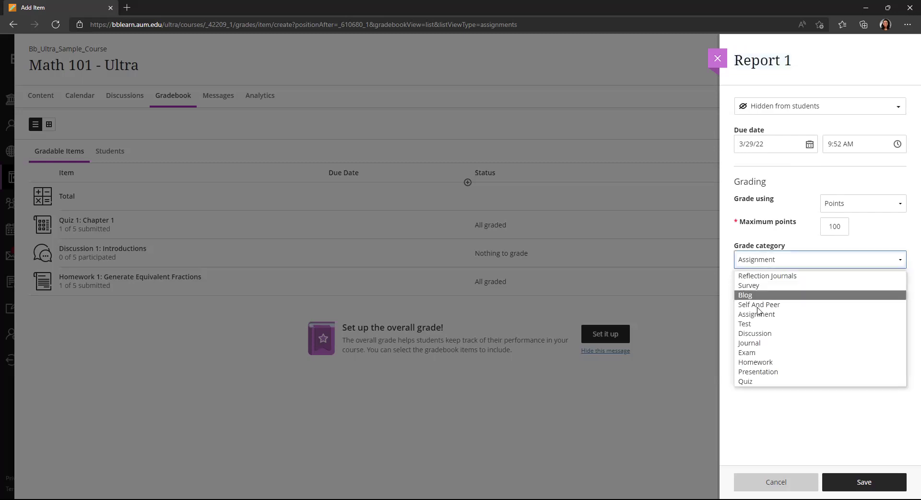
left_click(764, 317)
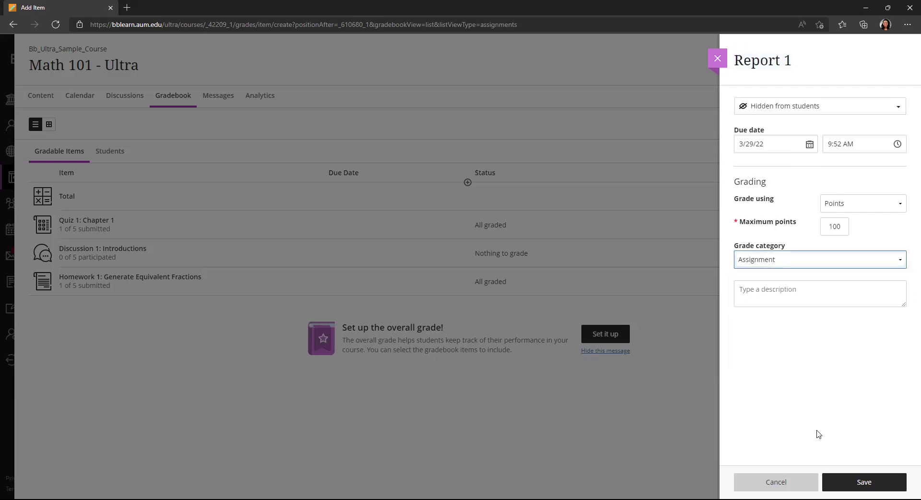
left_click(834, 484)
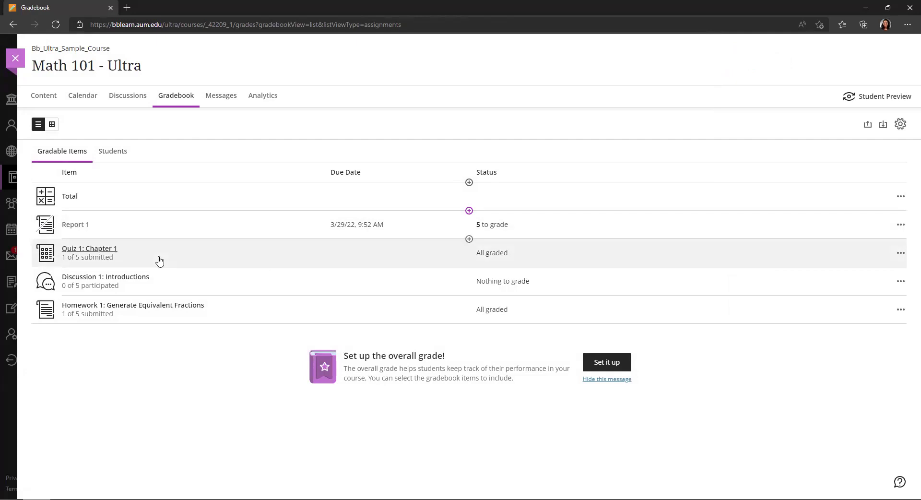
Edit Report 1 so its visibility is Visible to students, and save
left_click(900, 224)
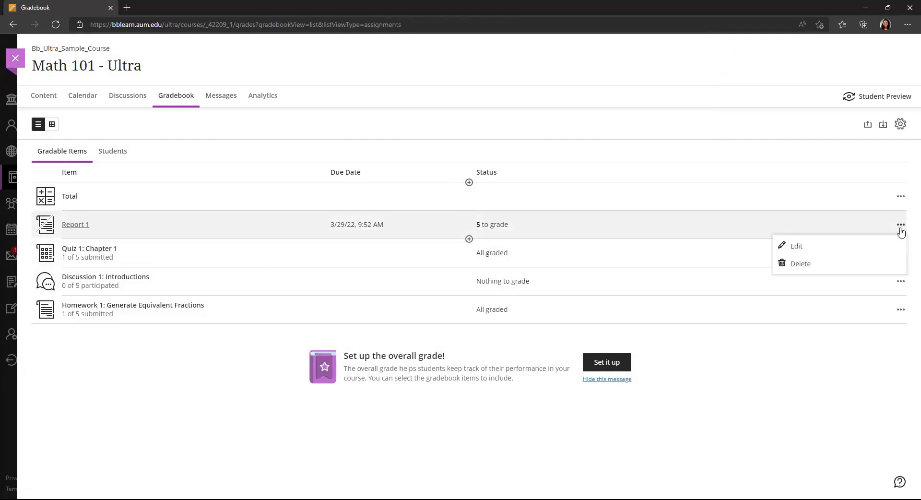
left_click(786, 246)
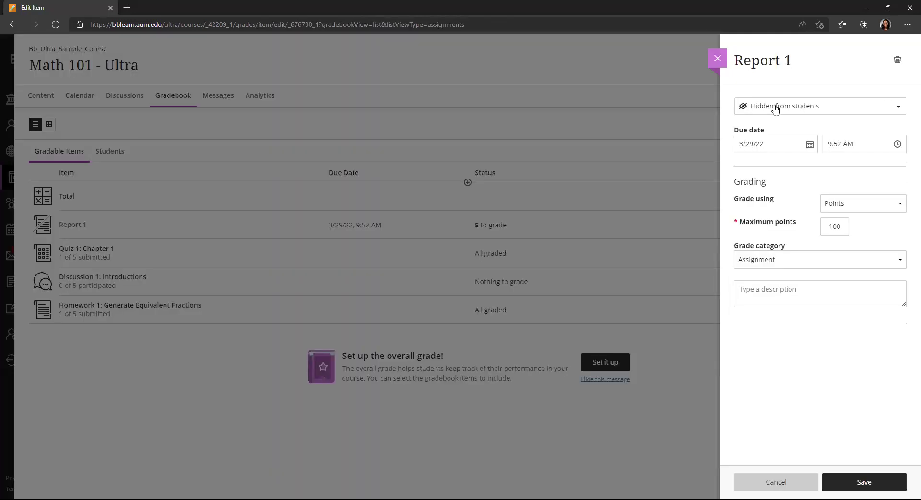
left_click(773, 106)
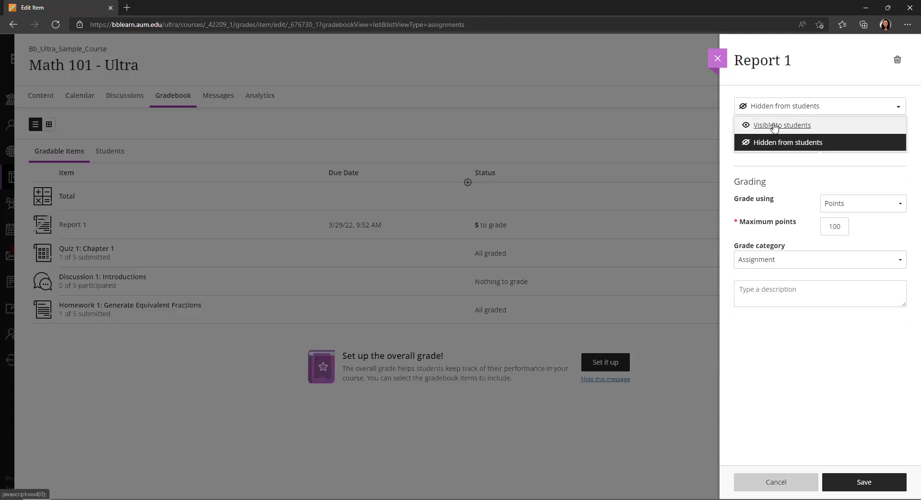
left_click(775, 125)
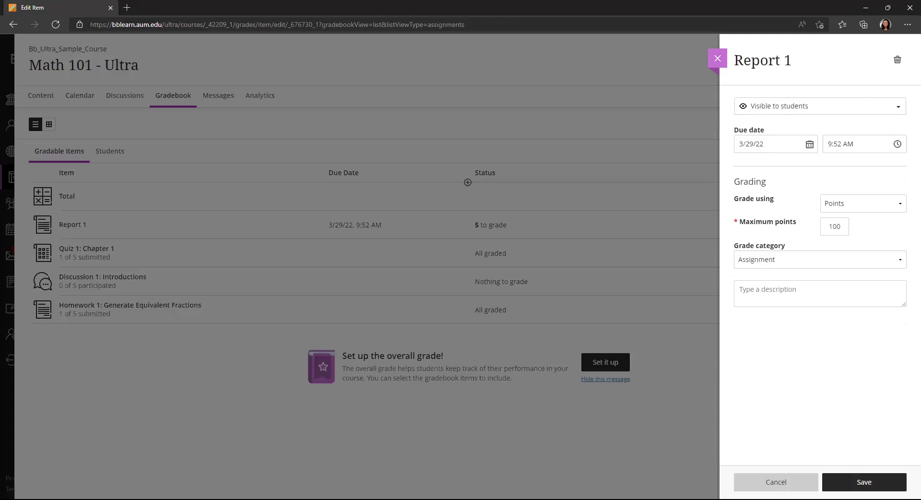
left_click(863, 482)
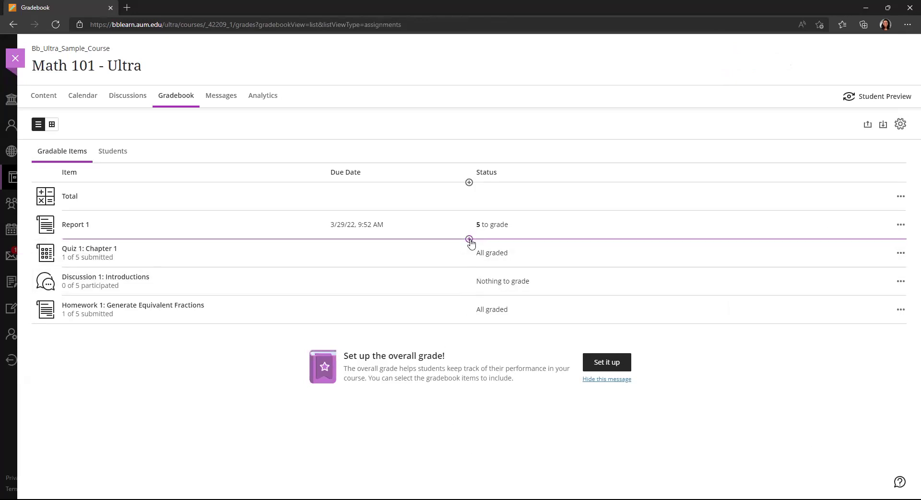
Add a new calculation below Report 1 and title it 'Total'
left_click(469, 239)
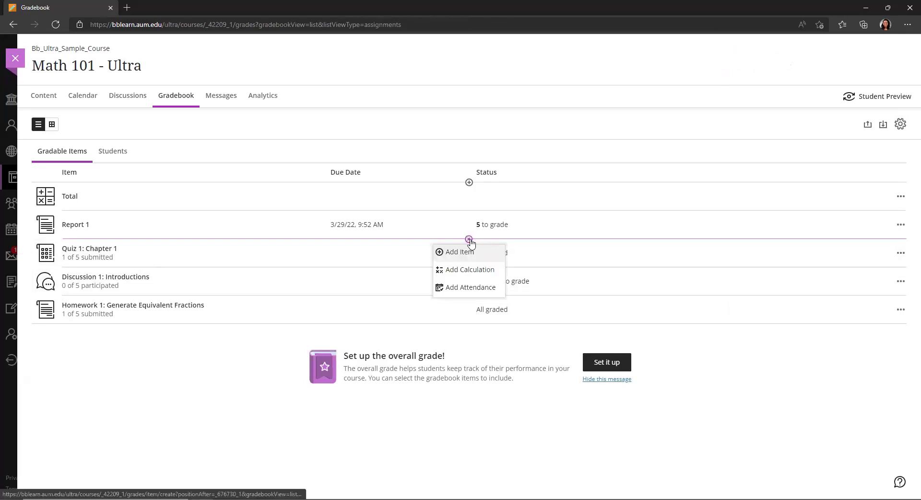
left_click(469, 274)
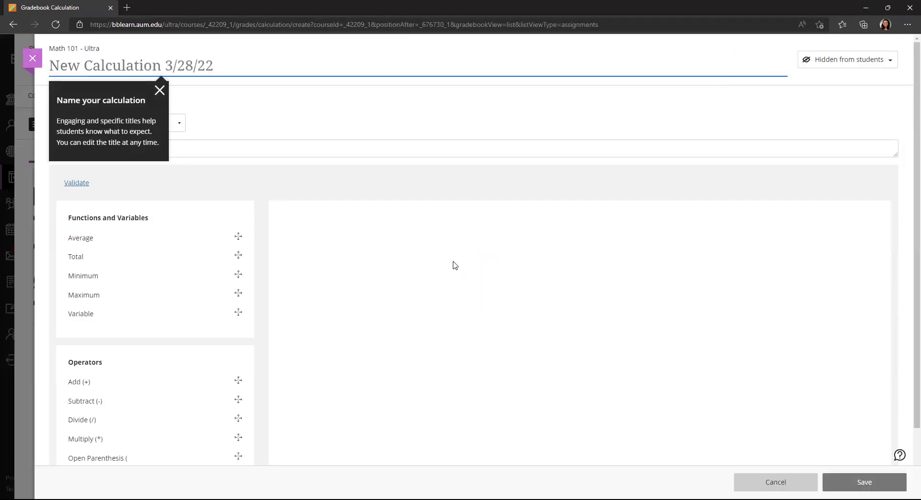
left_click(96, 65)
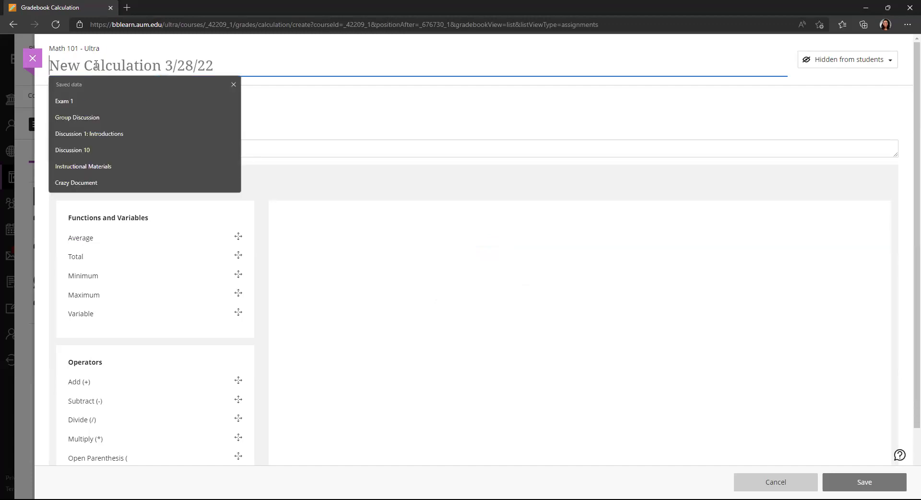
type("Total")
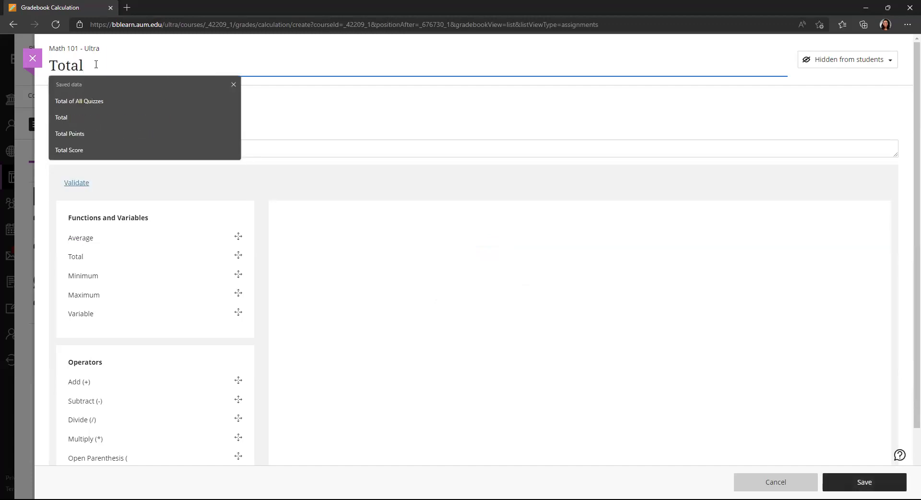
left_click(282, 123)
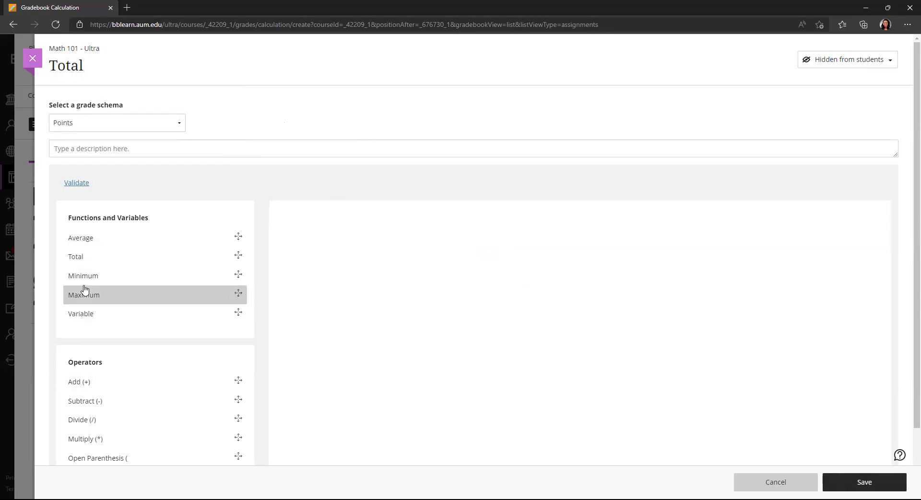
Build a Total formula summing Report 1 and Homework 1: Generate Equivalent Fractions, then save it
left_click(96, 262)
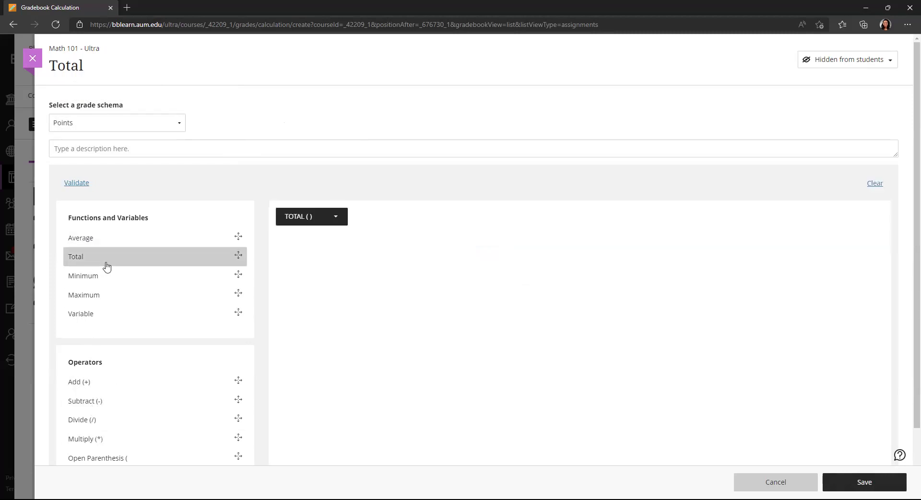
left_click(307, 221)
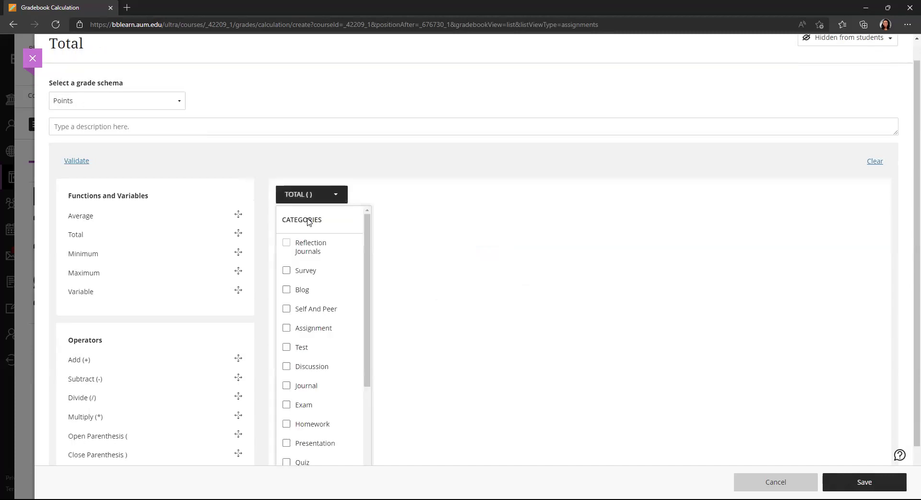
left_click_drag(369, 314, 368, 425)
scroll(329, 383, "down", 2)
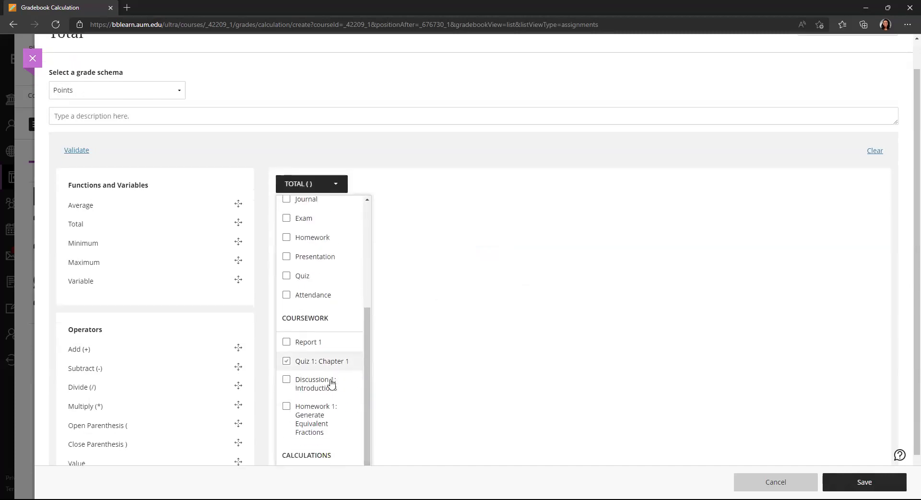
left_click(305, 299)
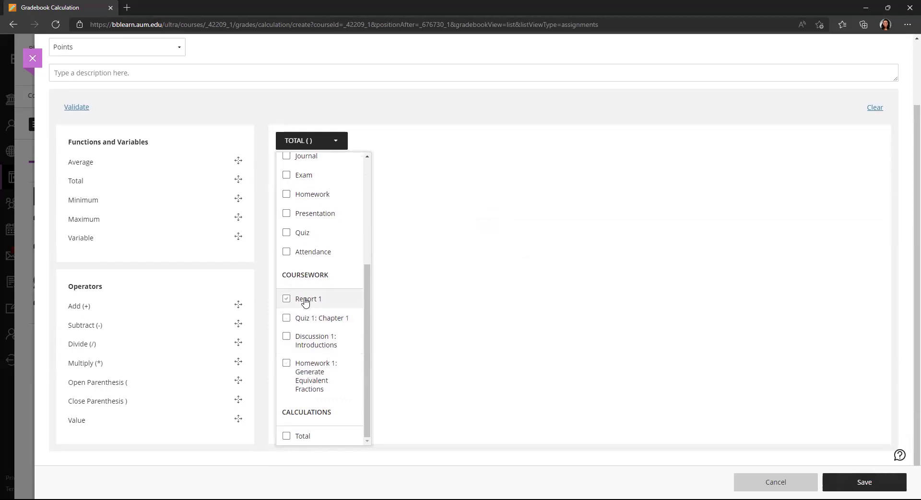
left_click(306, 299)
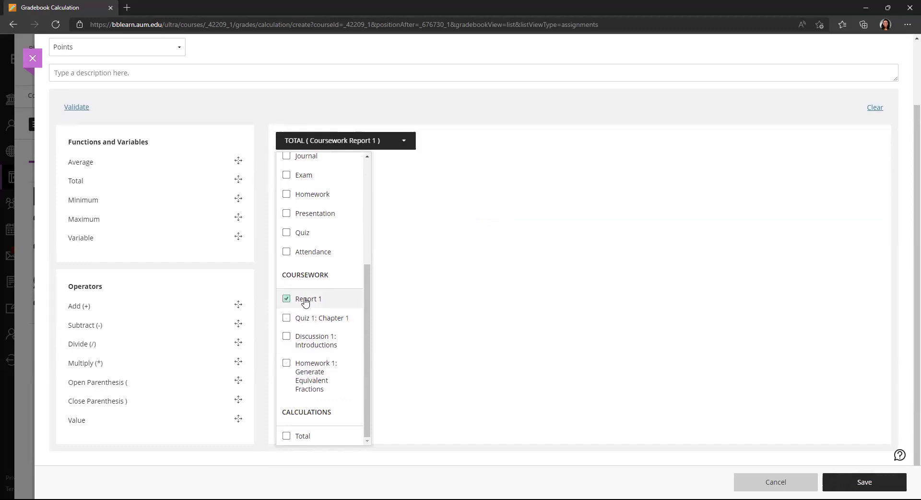
left_click(308, 372)
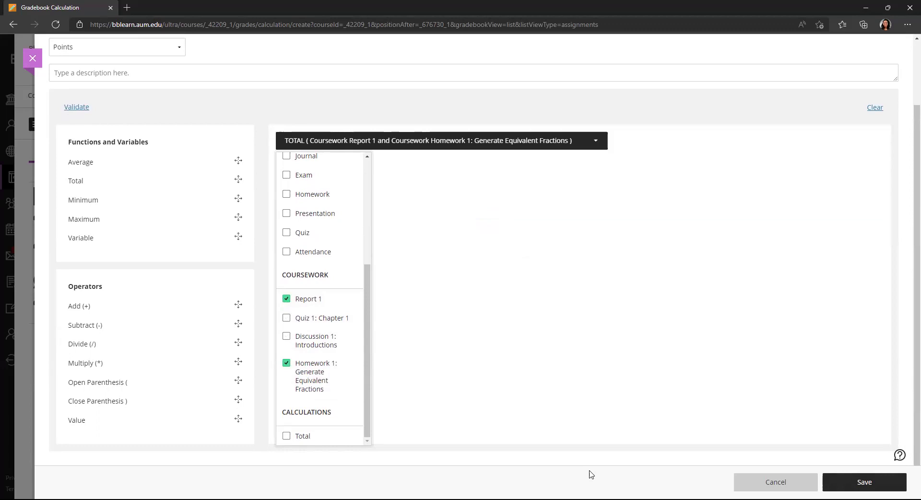
left_click(670, 361)
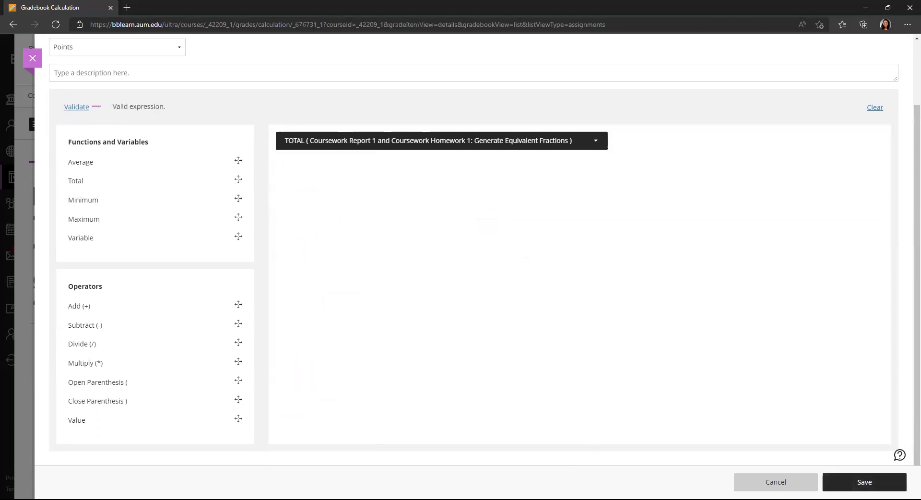
left_click(863, 482)
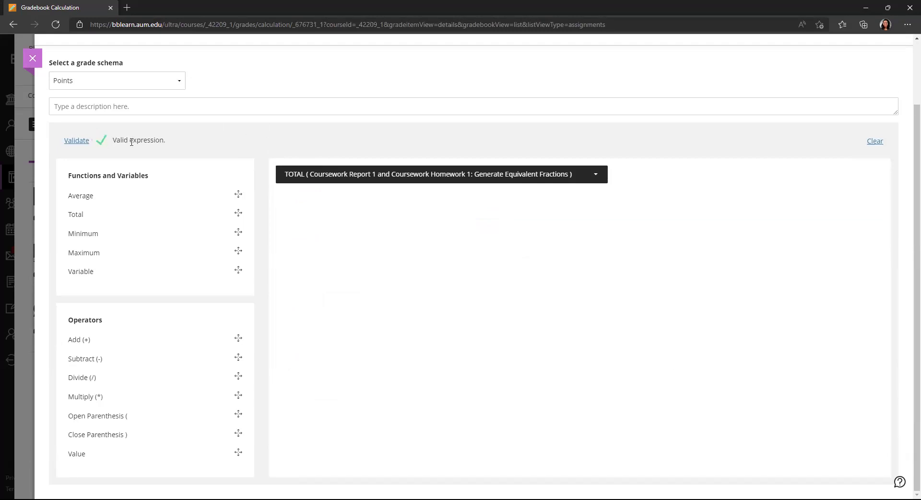
scroll(128, 140, "up", 2)
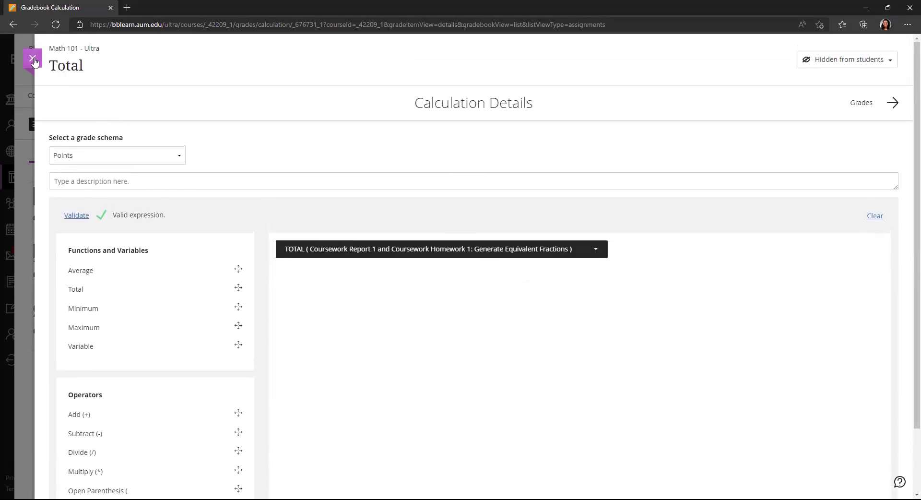
Return to the gradebook and briefly view the new Total calculation's grades
left_click(33, 60)
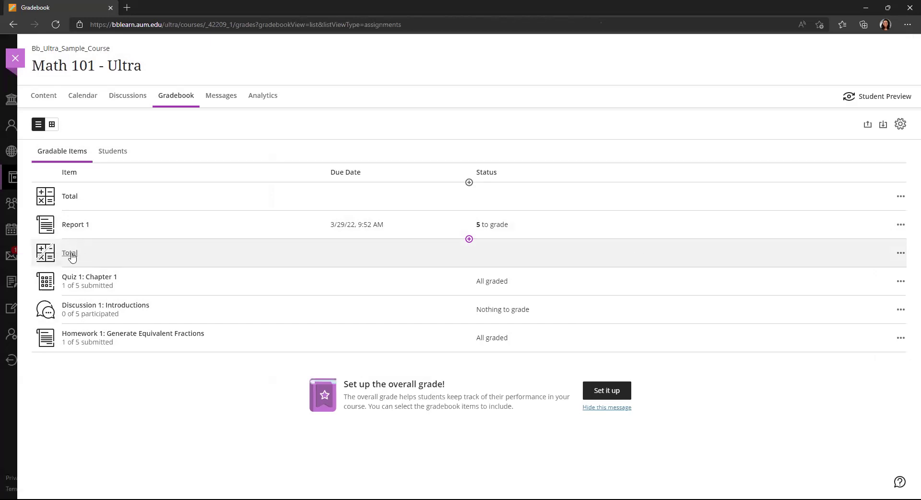
left_click(205, 259)
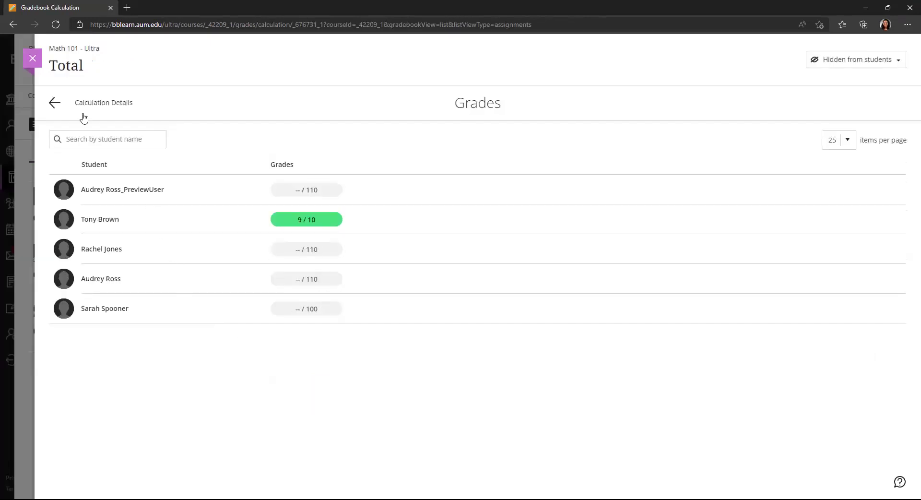
left_click(61, 101)
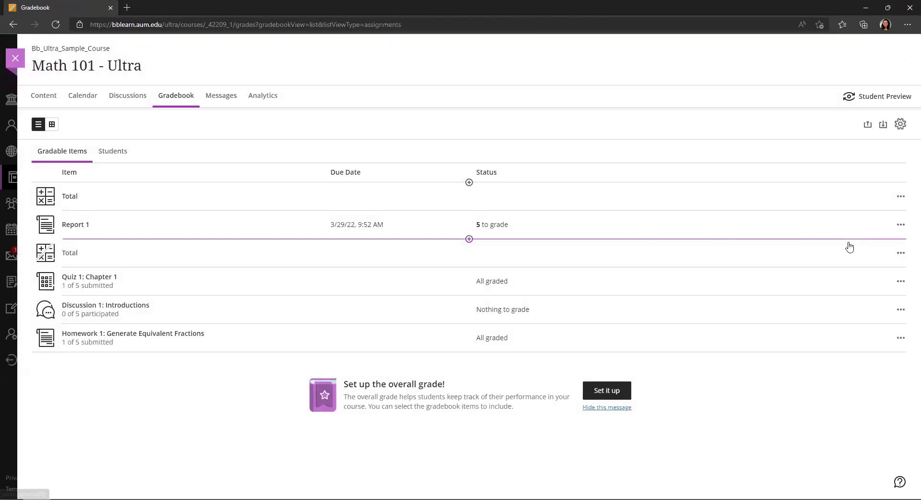
Delete the second Total calculation below Report 1 and confirm the deletion
left_click(901, 254)
left_click(821, 300)
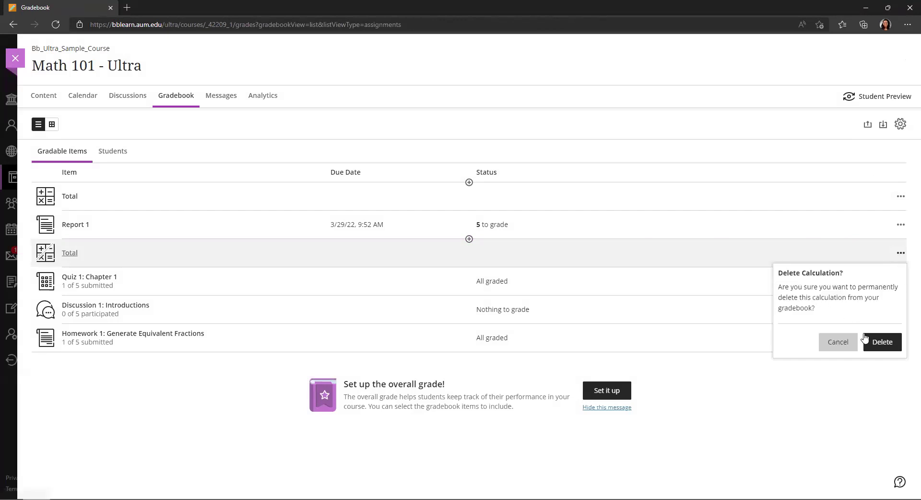
left_click(878, 346)
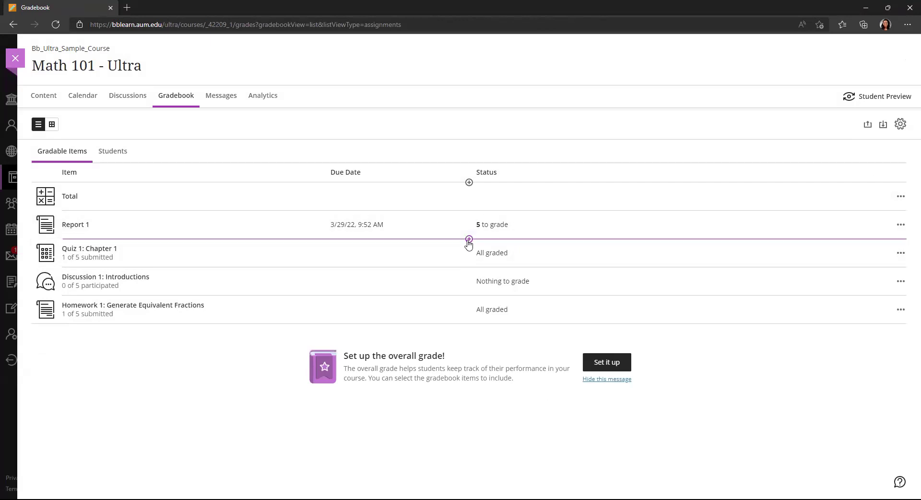
Insert an Attendance entry into the Math 101 gradebook
left_click(469, 243)
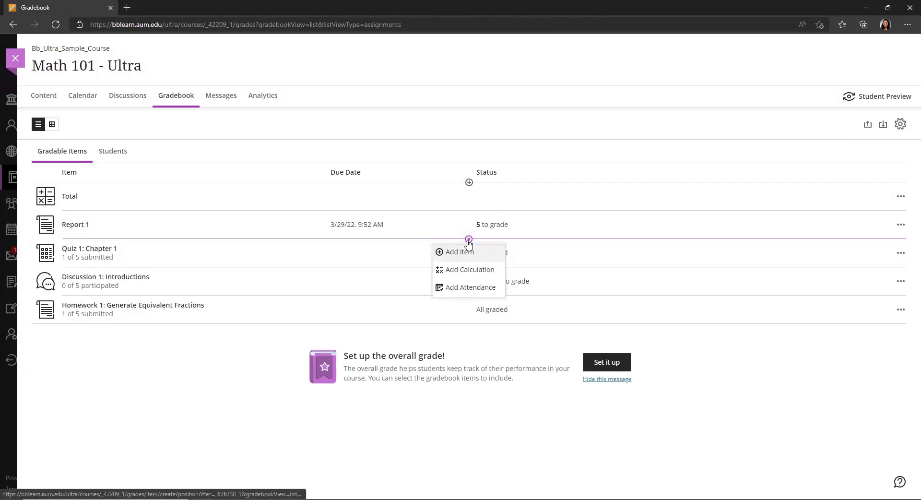
left_click(463, 287)
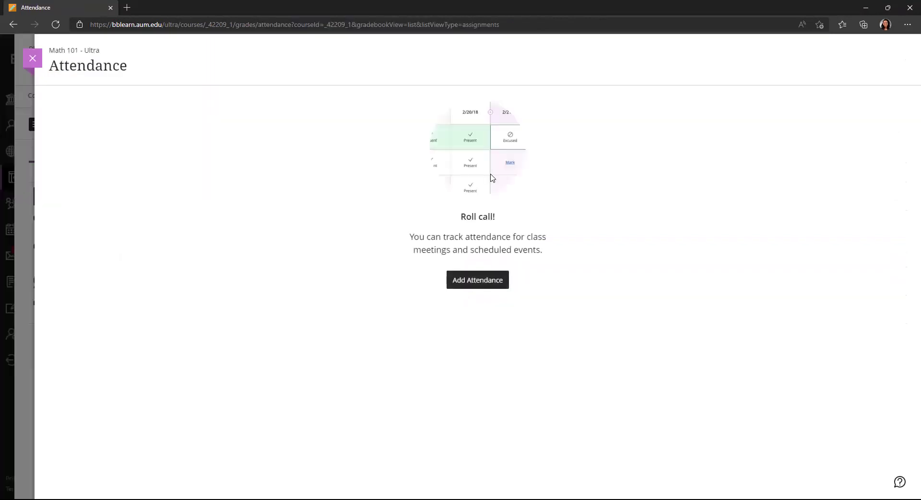
Set up attendance with the Late mark worth 80% instead of 50%, and save the settings
left_click(473, 281)
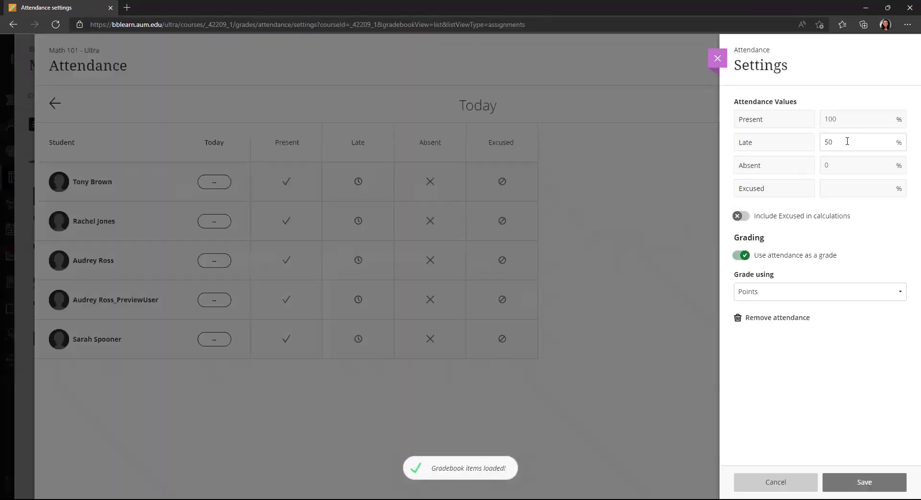
left_click_drag(843, 142, 828, 142)
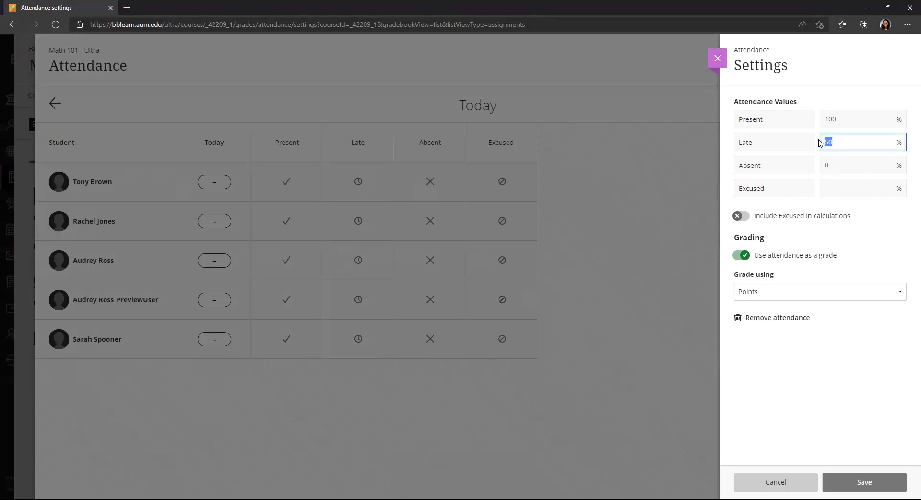
type("8")
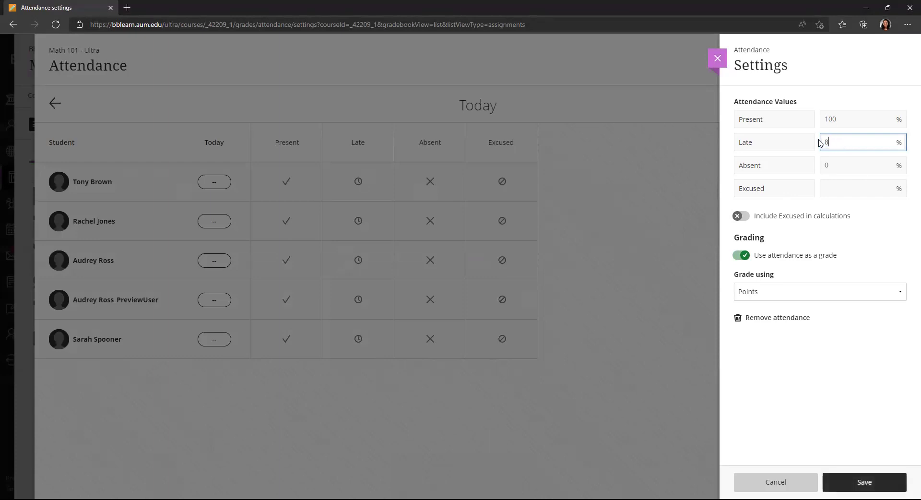
left_click(870, 223)
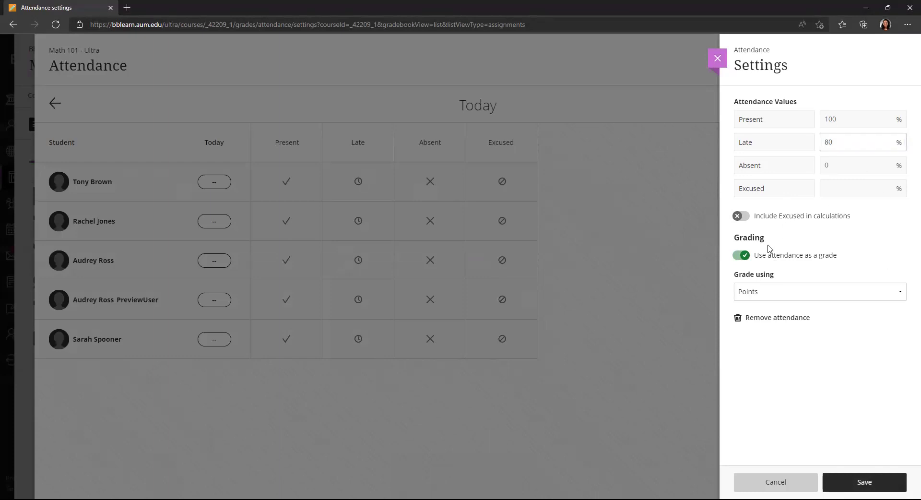
left_click(847, 482)
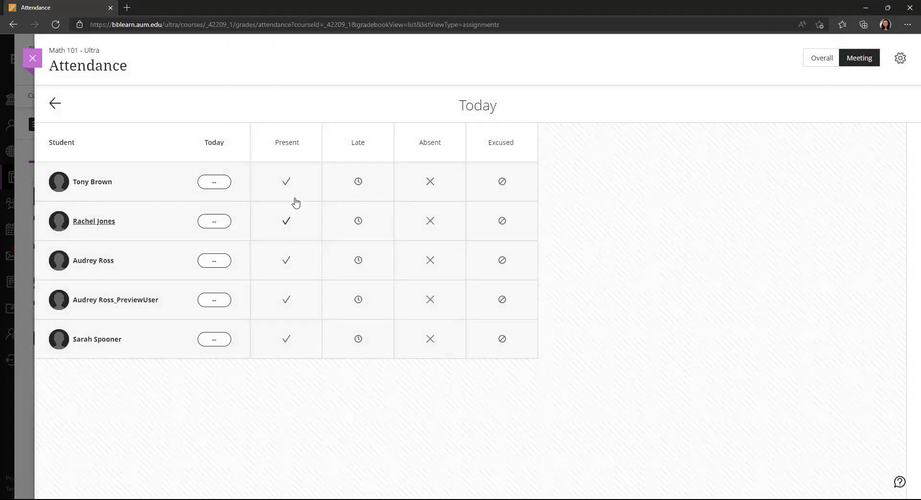
Mark all five students Present today, then change the second student to Late
left_click(285, 181)
left_click(288, 221)
left_click(288, 261)
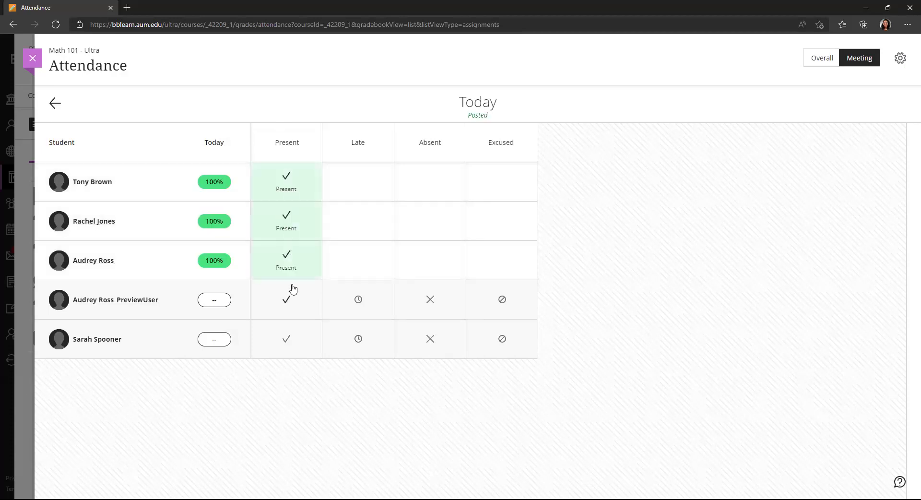
left_click(289, 299)
left_click(291, 342)
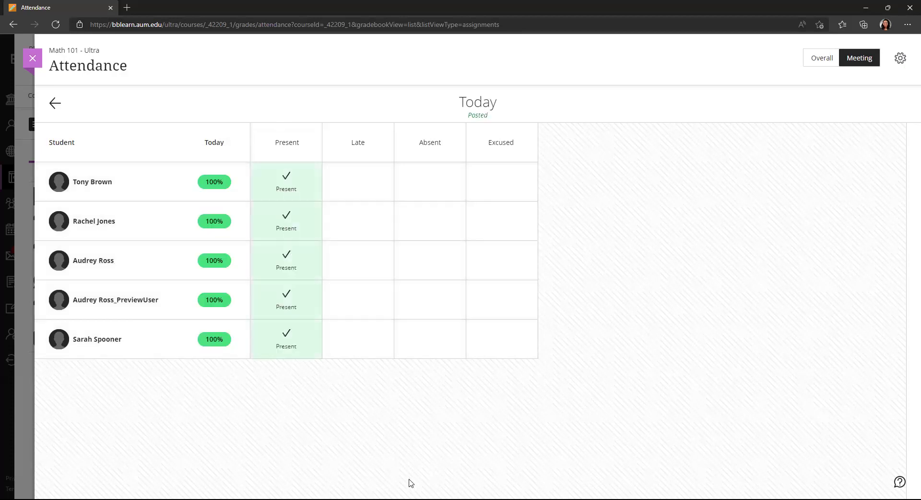
left_click(370, 223)
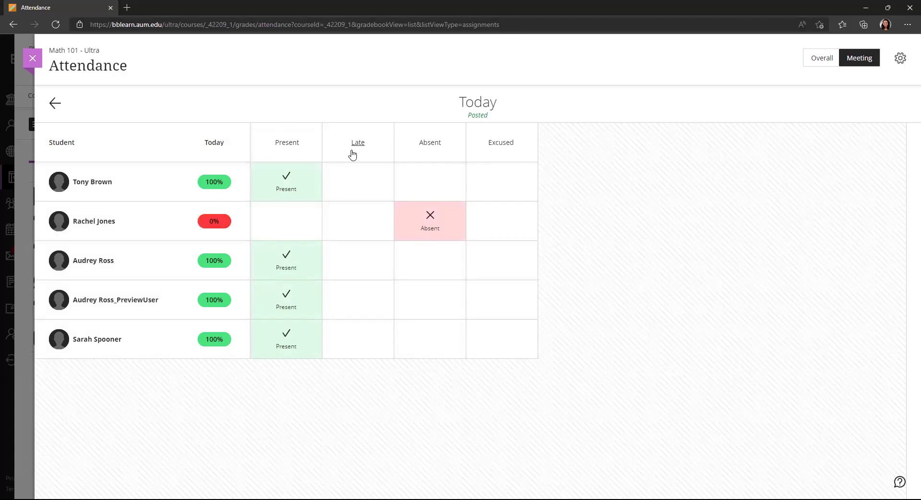
left_click(357, 217)
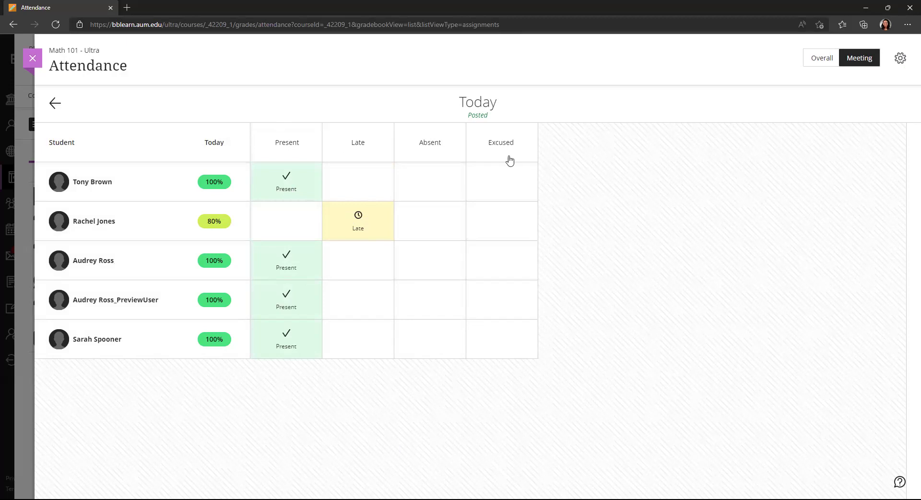
Switch to the Overall attendance view (95% average) and add a 5/28/21 meeting column before Today
left_click(823, 58)
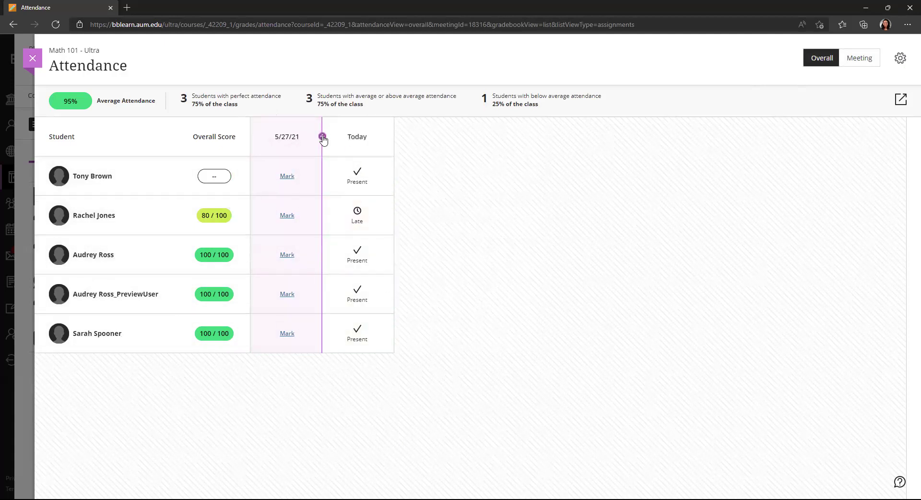
left_click(322, 137)
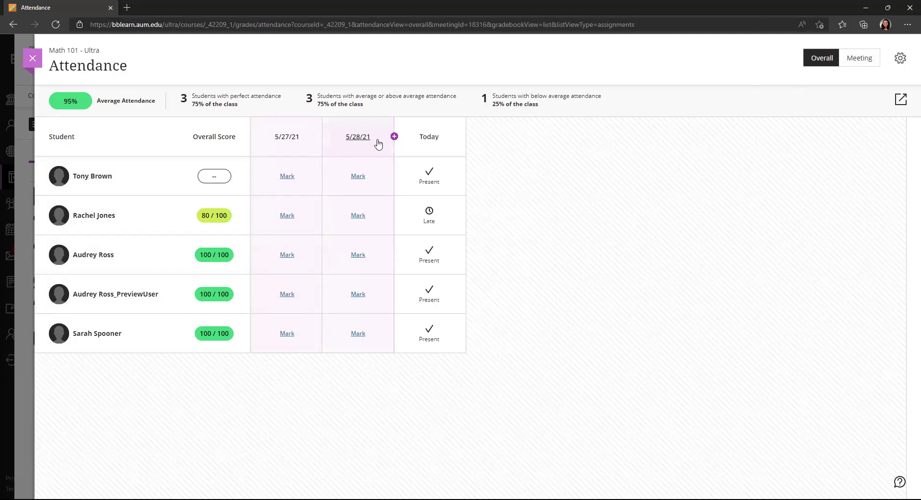